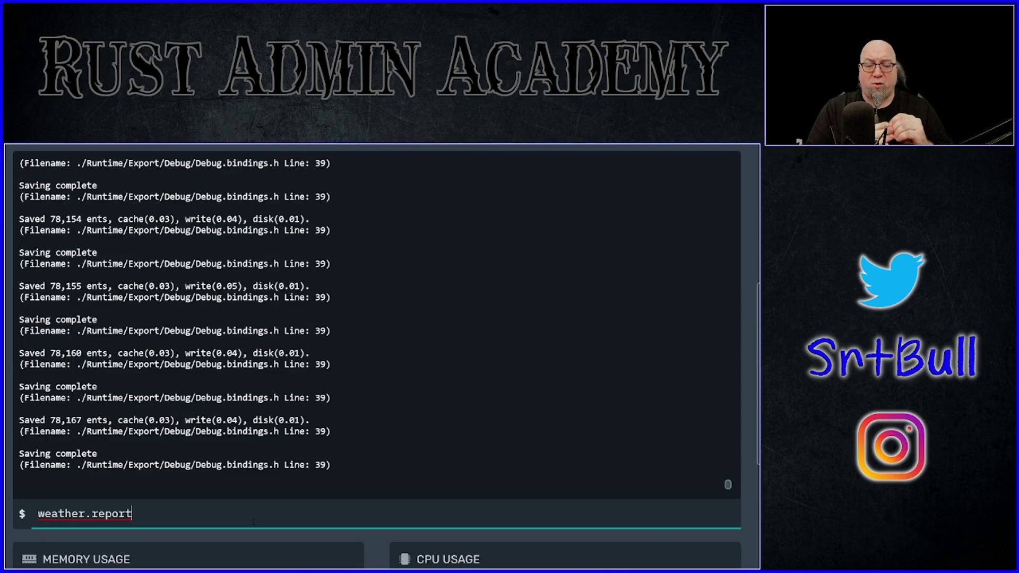
Run weather.report in WebRCON to list the server's current weather settings
{"action": "key", "text": "Return"}
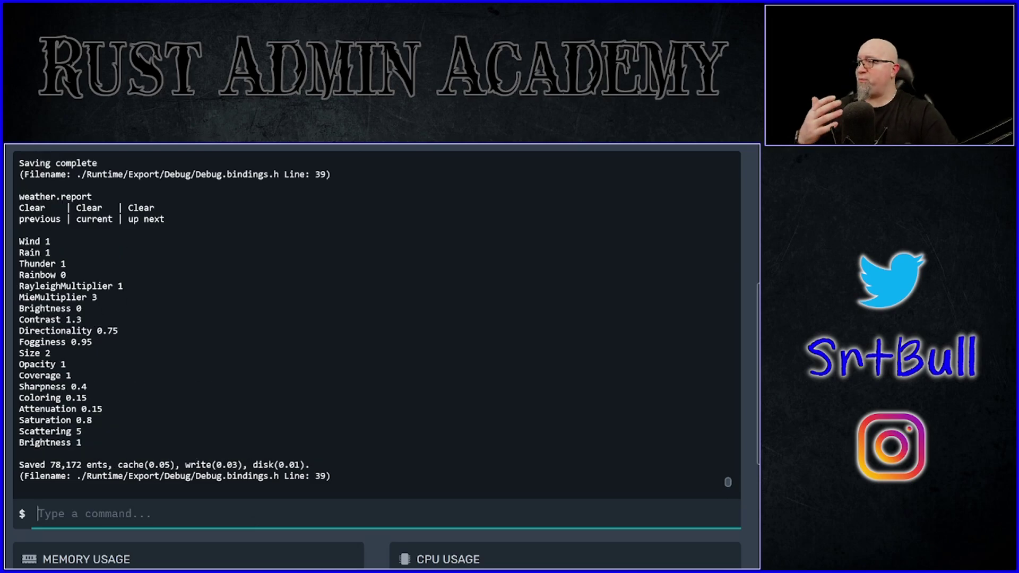
Highlight the previous, current and next forecast line in the weather report, then deselect it
{"action": "left_click_drag", "start_coordinate": [55, 219], "coordinate": [154, 219]}
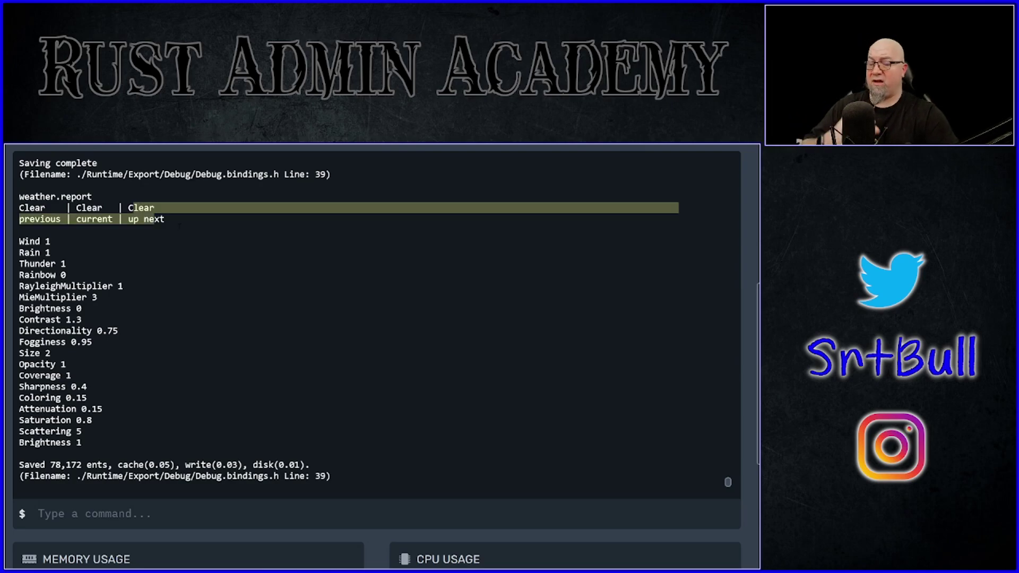
{"action": "left_click", "coordinate": [178, 228]}
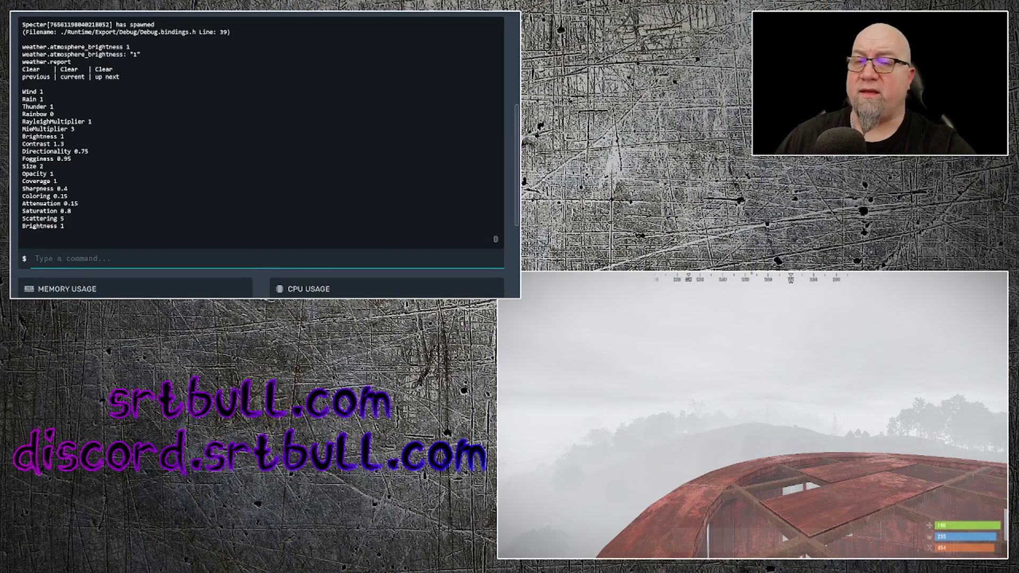
Set weather.wind, weather.rain and weather.fog each to 0 on the server
{"action": "type", "text": "weather.wind 0"}
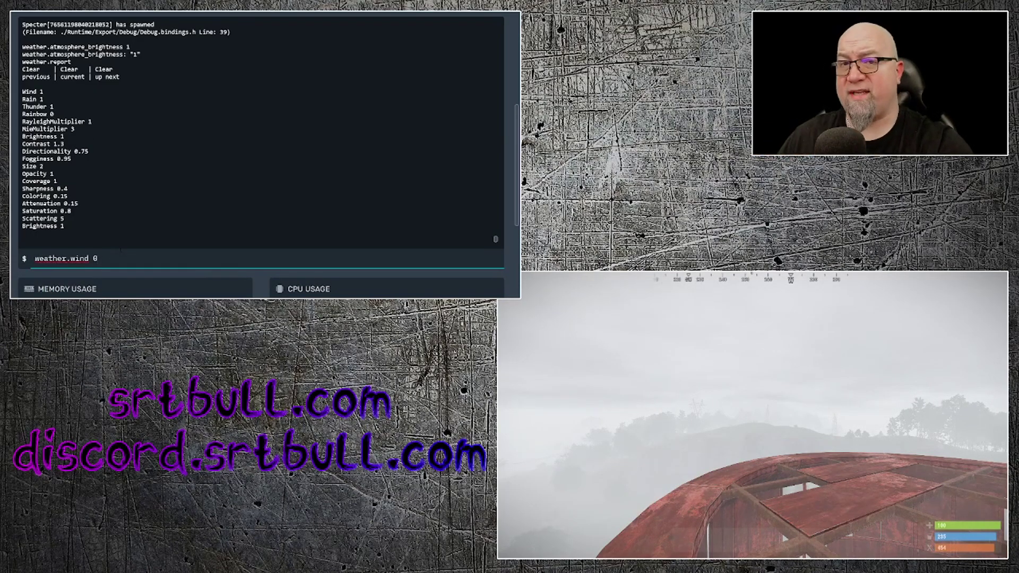
{"action": "key", "text": "Return"}
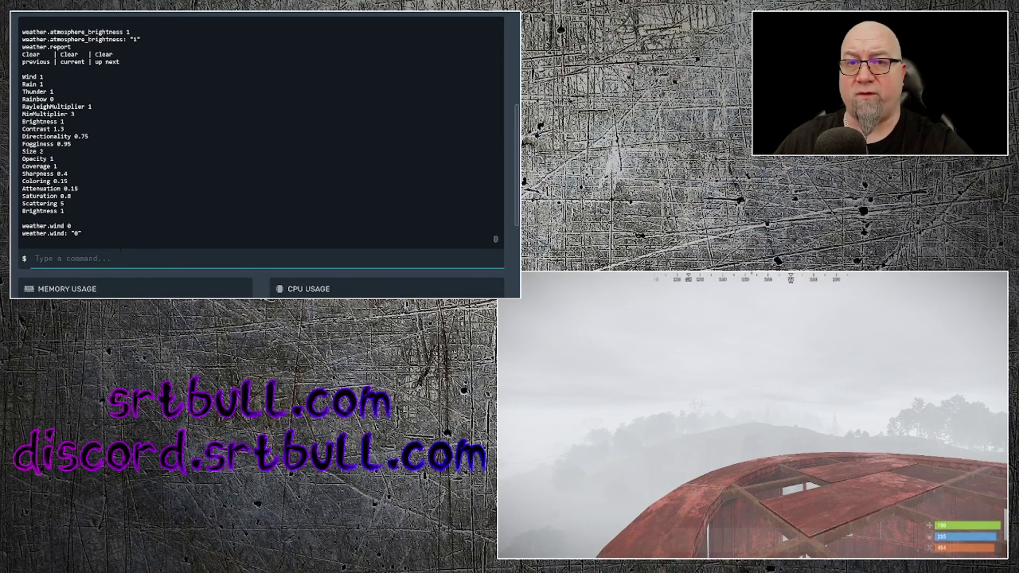
{"action": "type", "text": "weather.rain 0"}
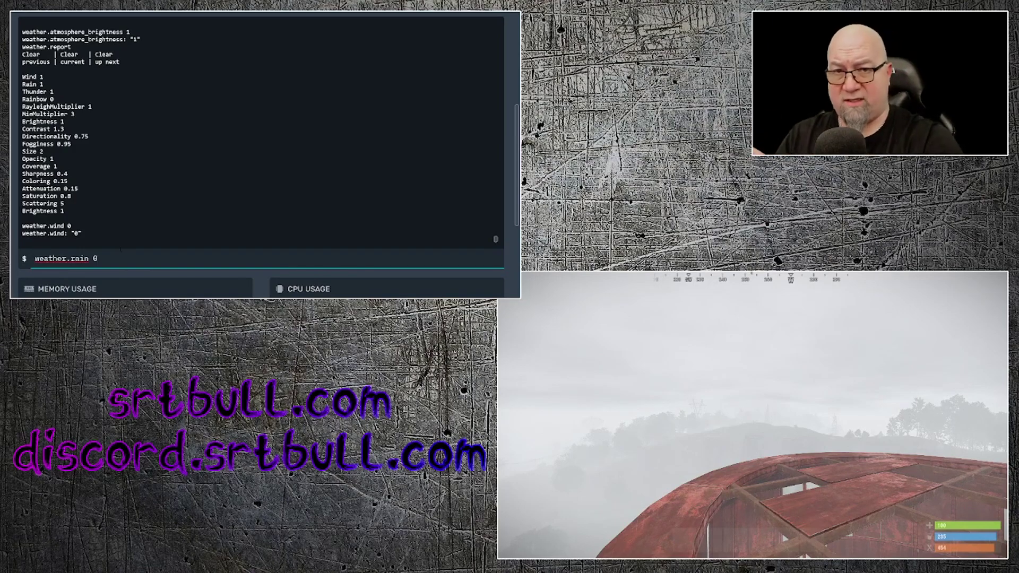
{"action": "key", "text": "Return"}
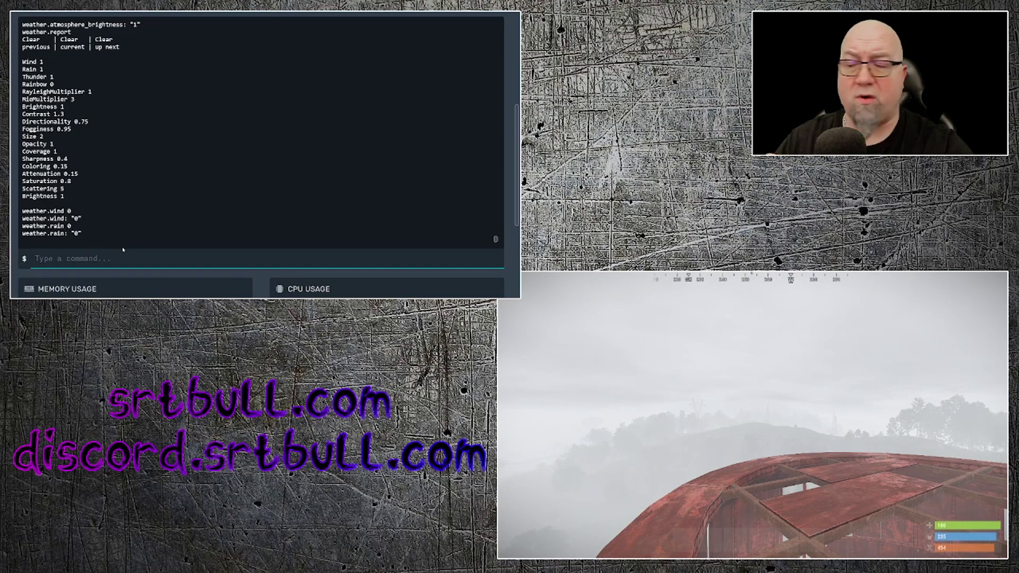
{"action": "type", "text": "weather.fog 0"}
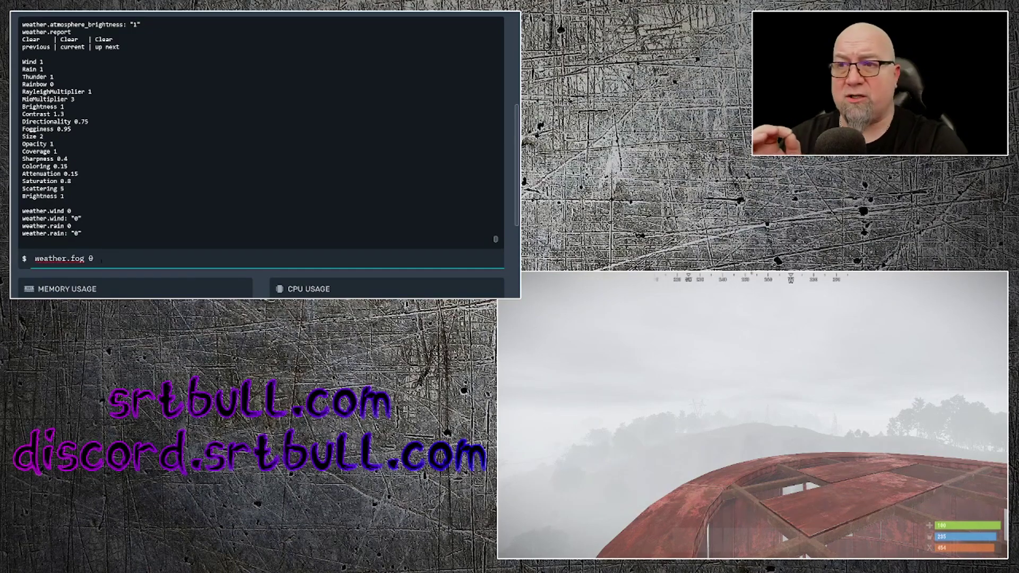
{"action": "key", "text": "Return"}
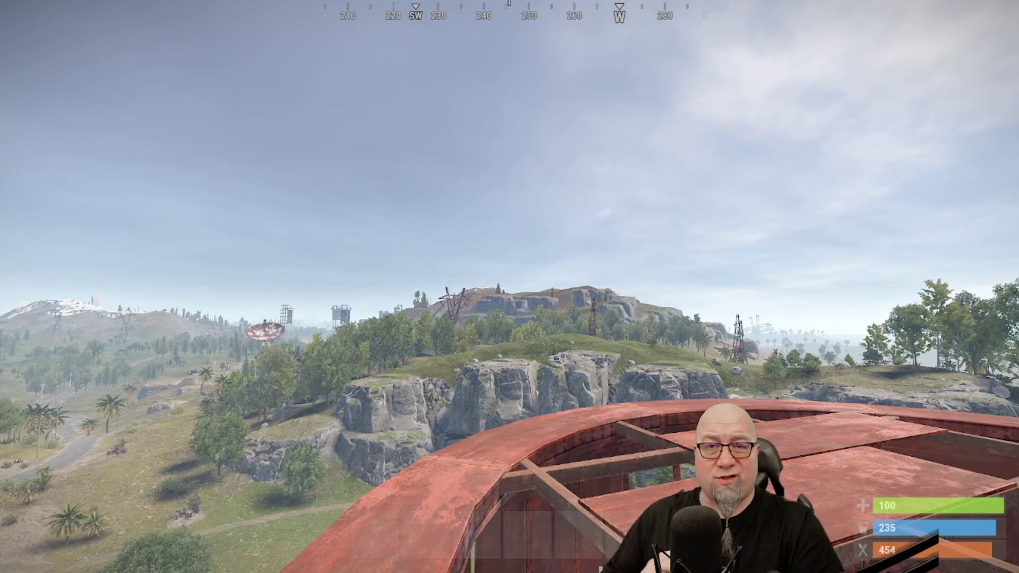
Run weather.report in the F1 console to list the current weather values
{"action": "key", "text": "F1"}
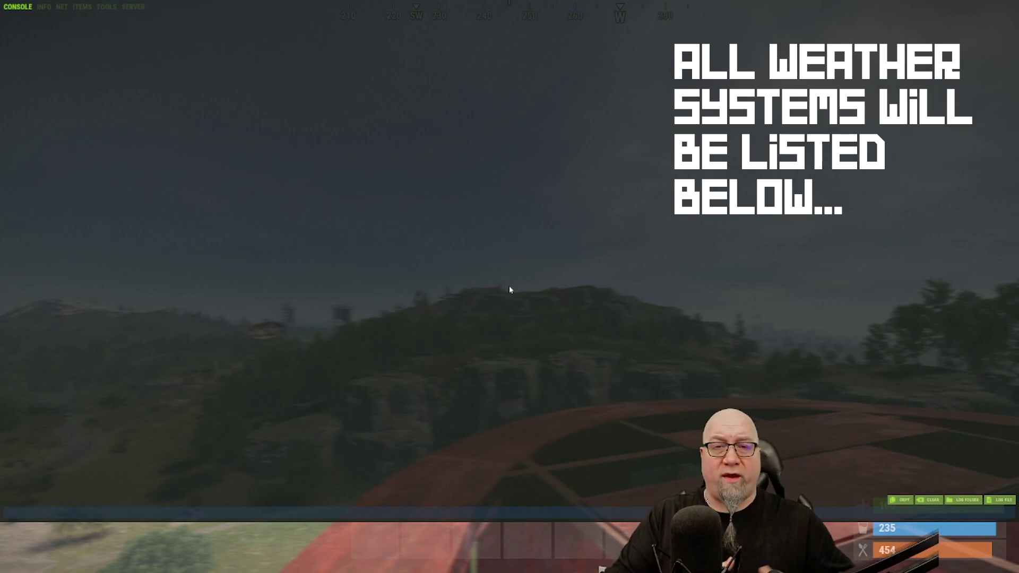
{"action": "type", "text": "weather.report"}
{"action": "key", "text": "Return"}
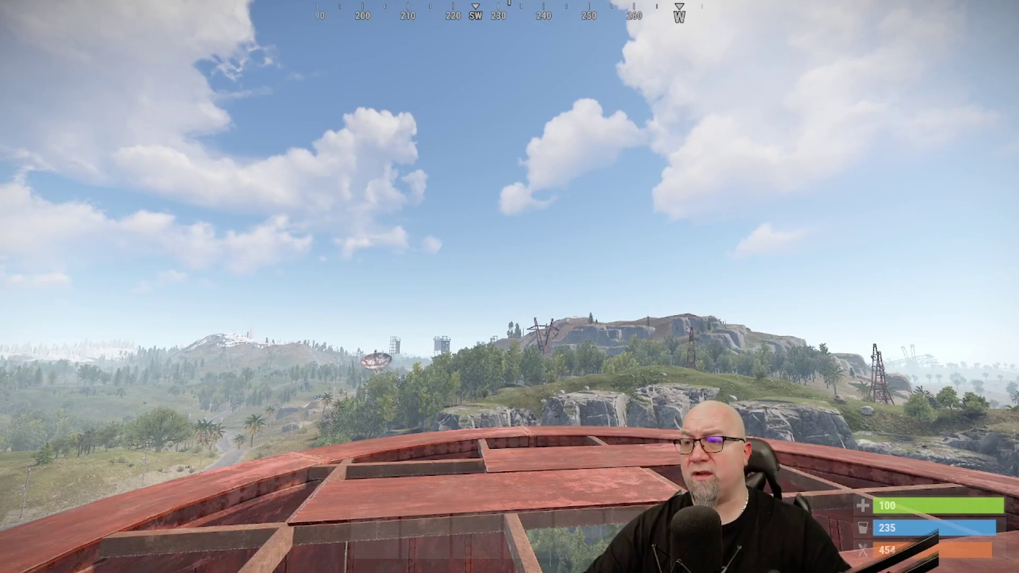
Load the dust weather preset with weather.load dust and view the hazy landscape
{"action": "key", "text": "F1"}
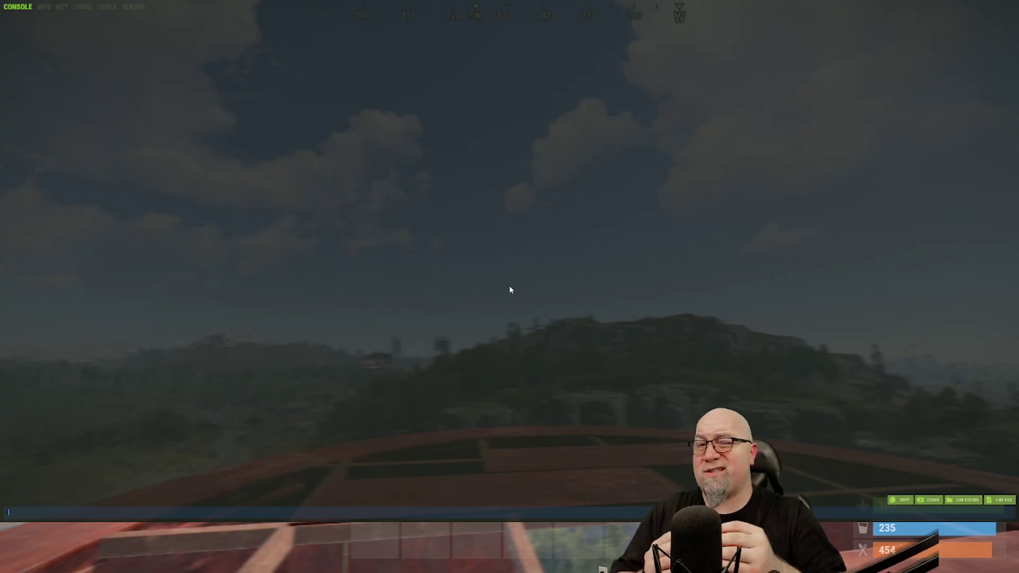
{"action": "type", "text": "weather.load dust"}
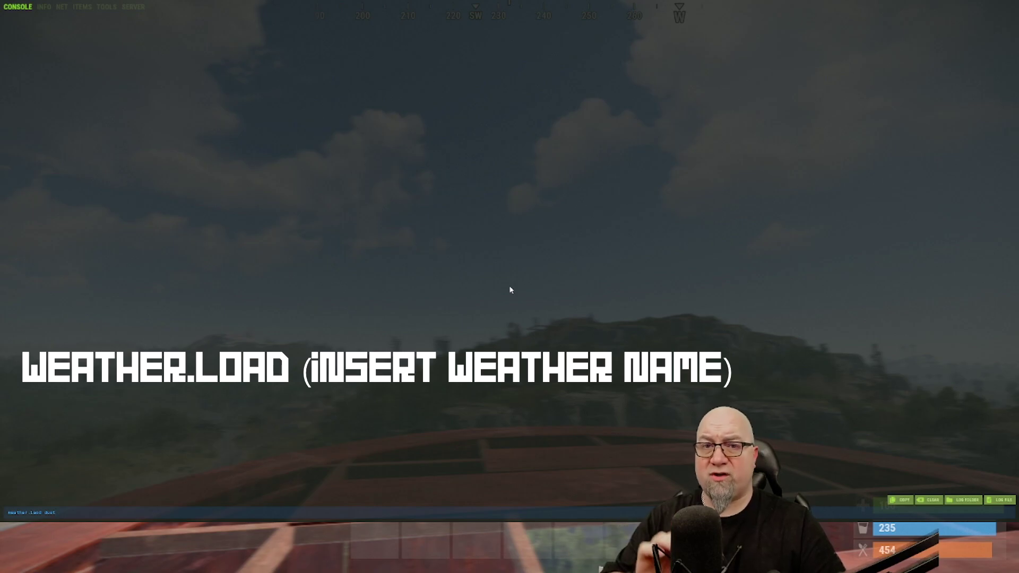
{"action": "key", "text": "Return"}
{"action": "key", "text": "F1"}
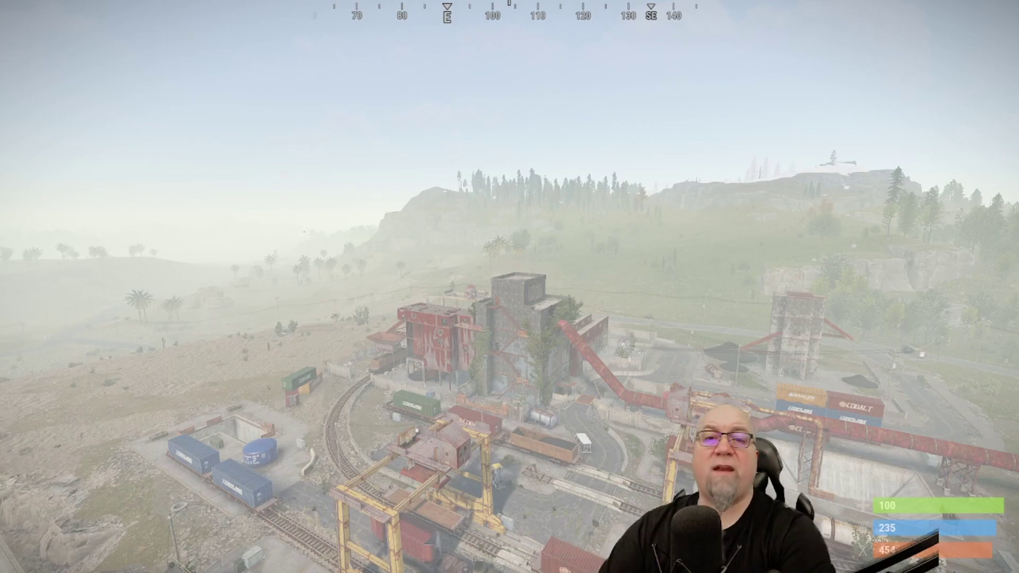
Load the clear weather preset and look south over the dome at the clear sky
{"action": "key", "text": "F1"}
{"action": "type", "text": "weath"}
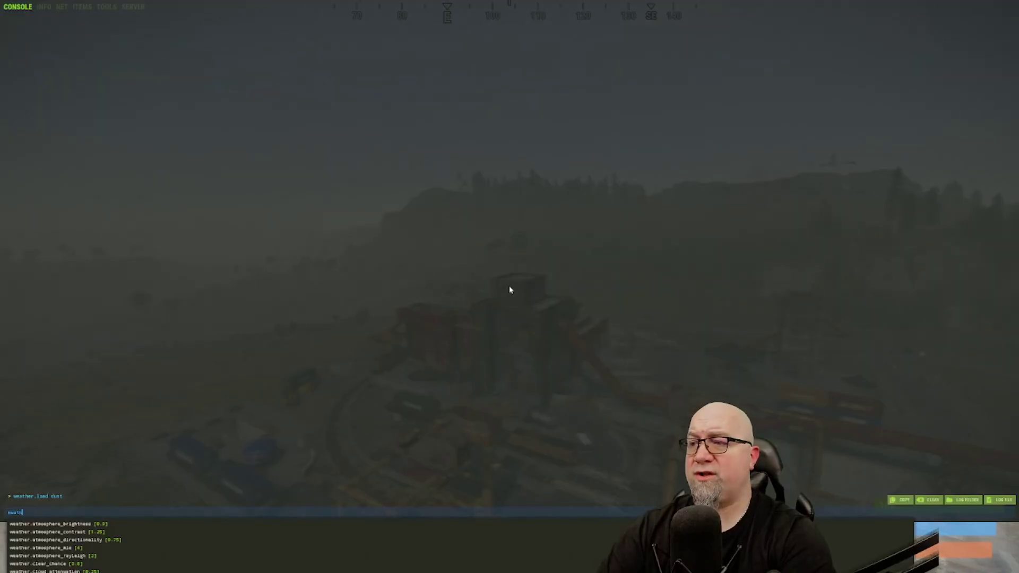
{"action": "type", "text": "er.load clear"}
{"action": "key", "text": "Return"}
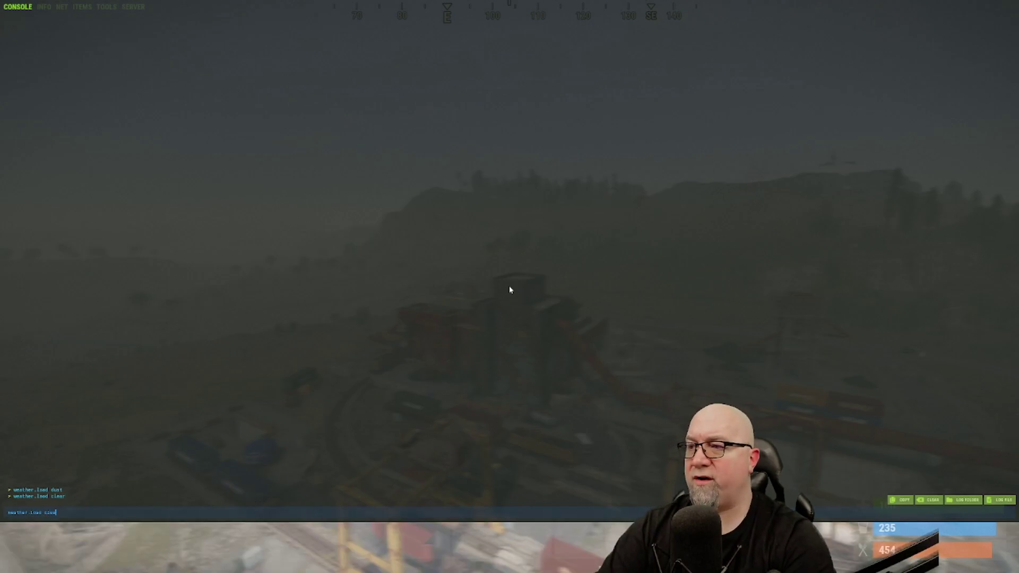
{"action": "key", "text": "F1"}
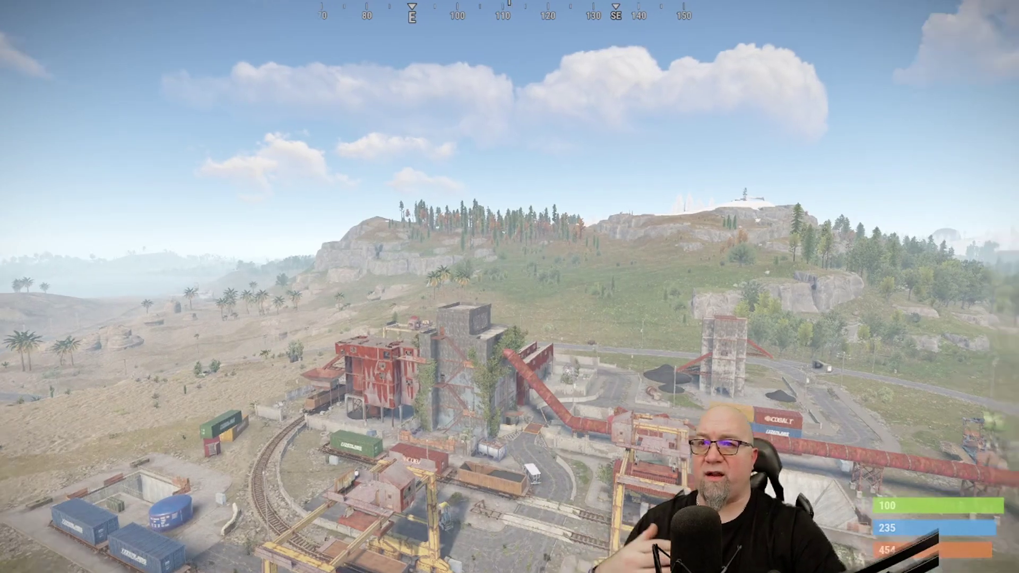
{"action": "key", "text": "w"}
{"action": "key", "text": "w"}
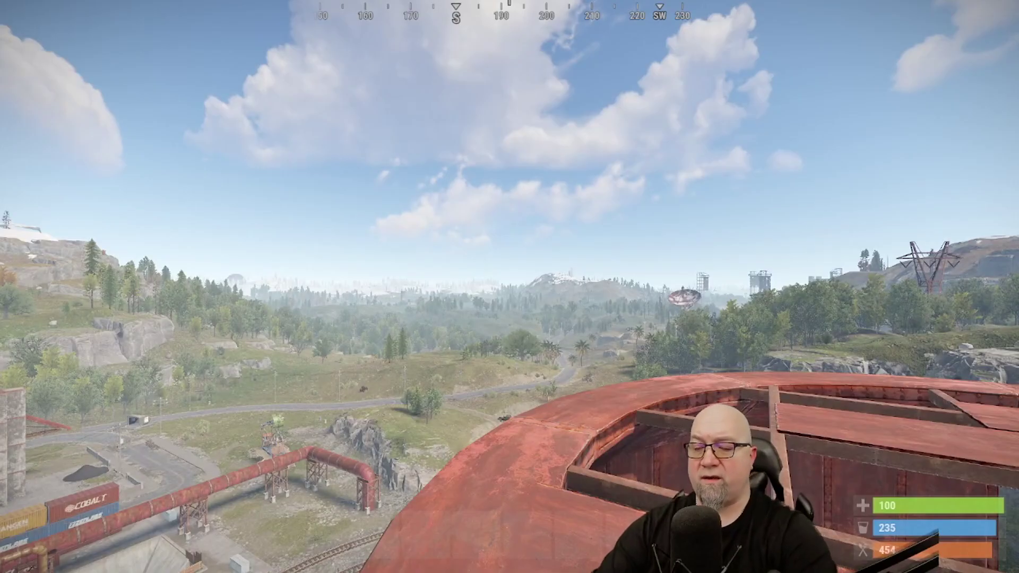
Load the fog weather preset to blanket the landscape in thick fog
{"action": "key", "text": "F1"}
{"action": "type", "text": "weather.load fog"}
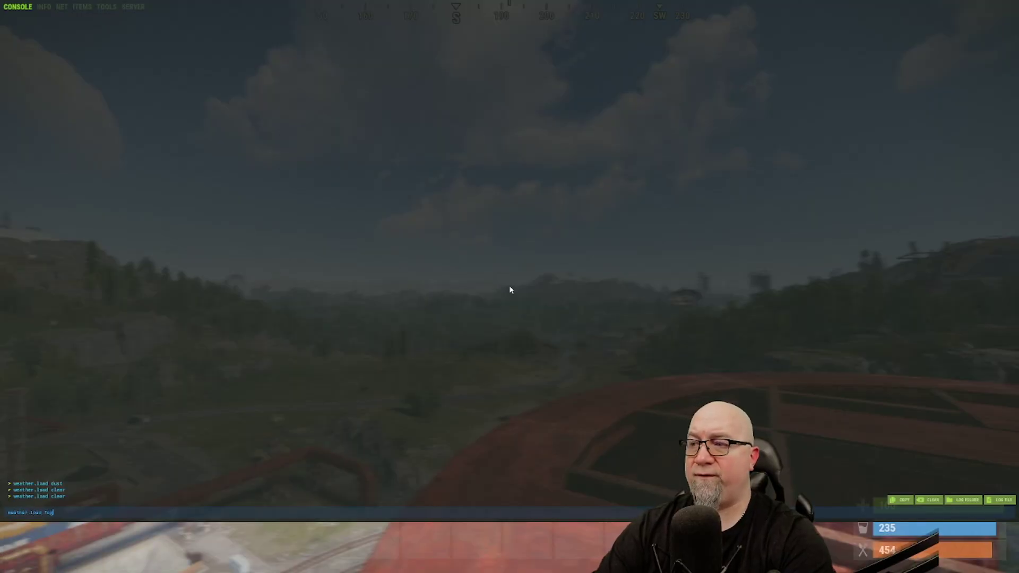
{"action": "key", "text": "Return"}
{"action": "key", "text": "F1"}
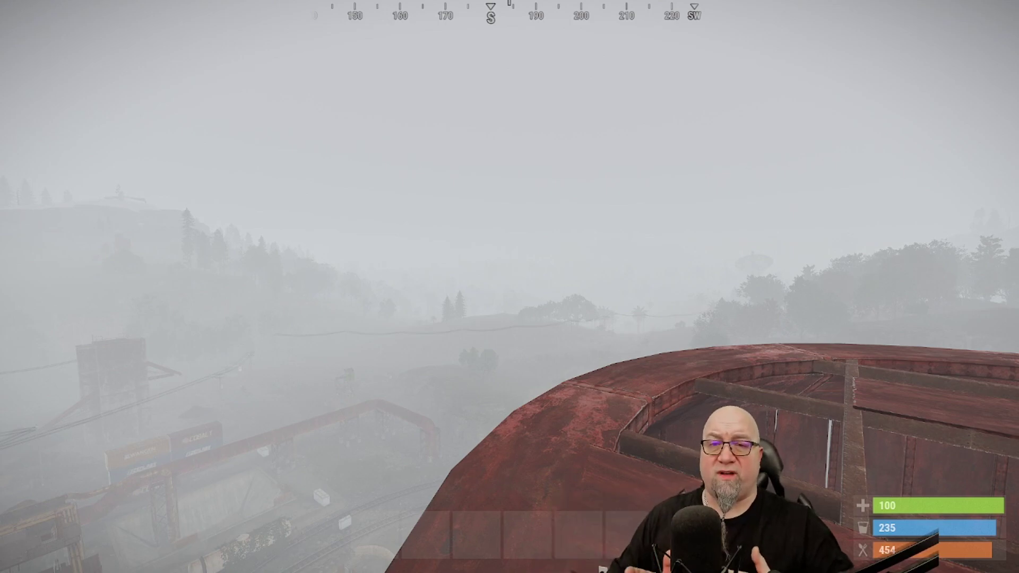
Print the weather report showing Fogginess 0.9, then enter weather.fog 0 in the console
{"action": "key", "text": "F1"}
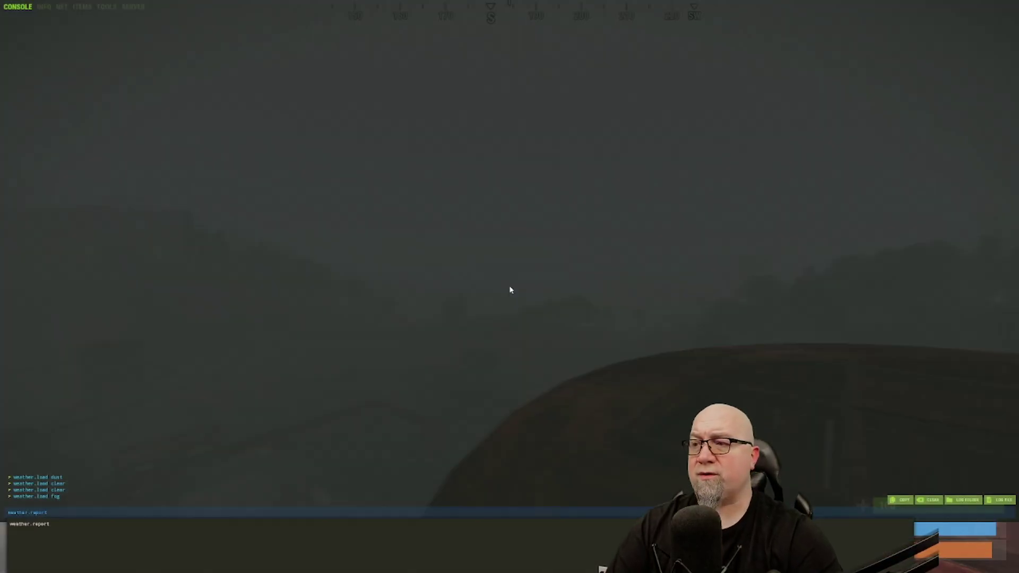
{"action": "key", "text": "Return"}
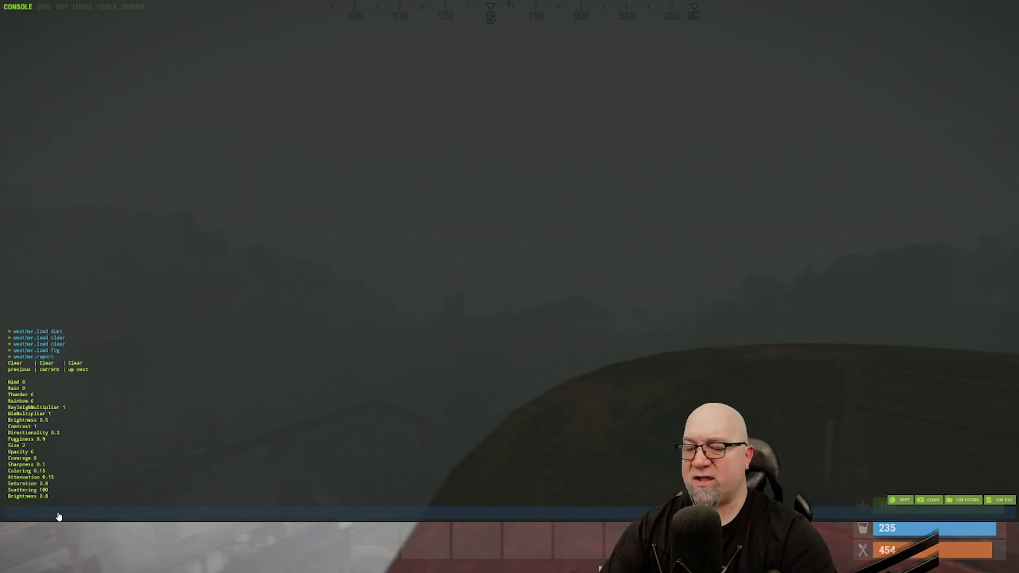
{"action": "type", "text": "weather."}
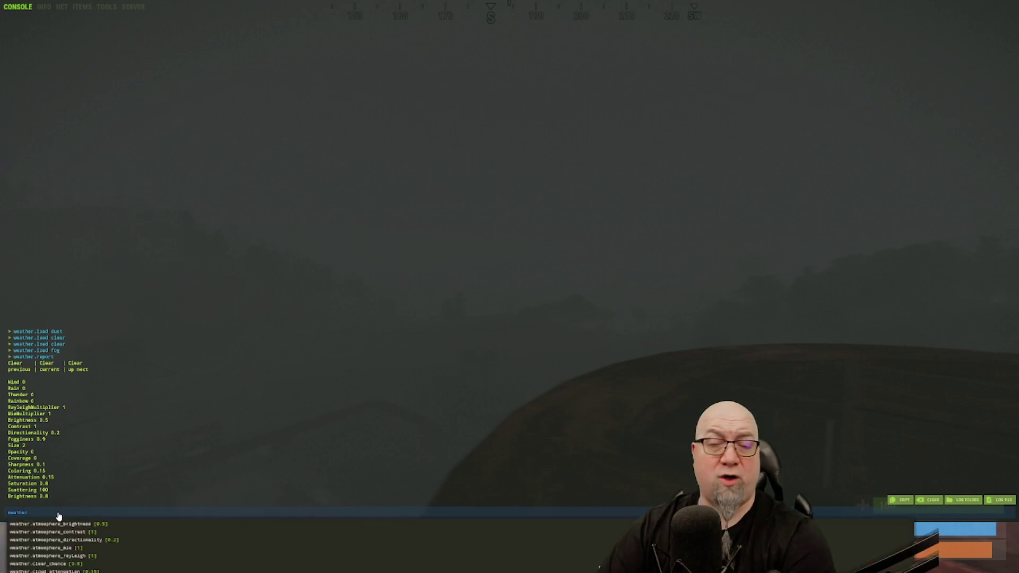
{"action": "type", "text": "fog 0.5"}
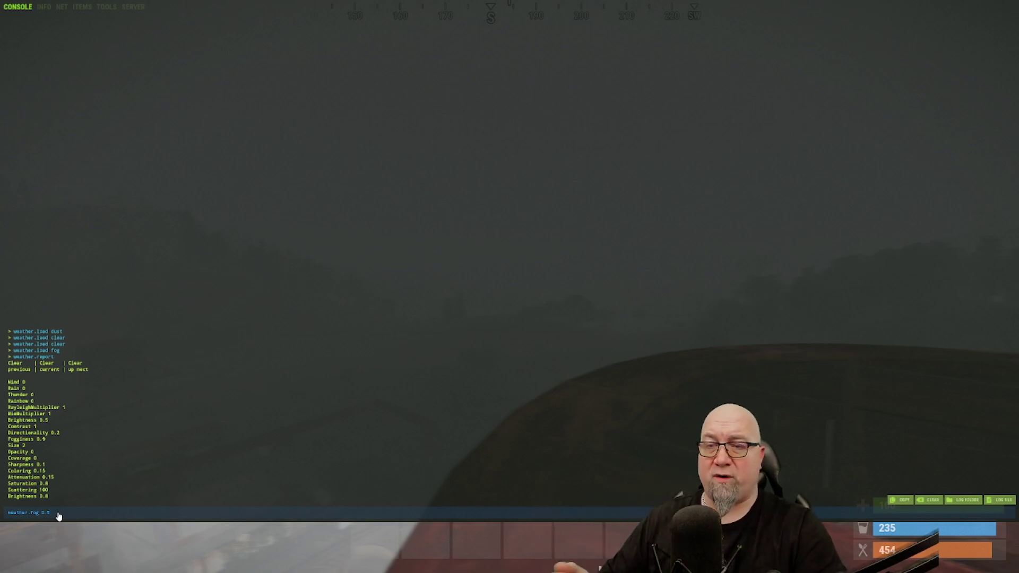
Prefix the fog command with sv and apply a server fog level of 0.5
{"action": "key", "text": "Home"}
{"action": "type", "text": "sv"}
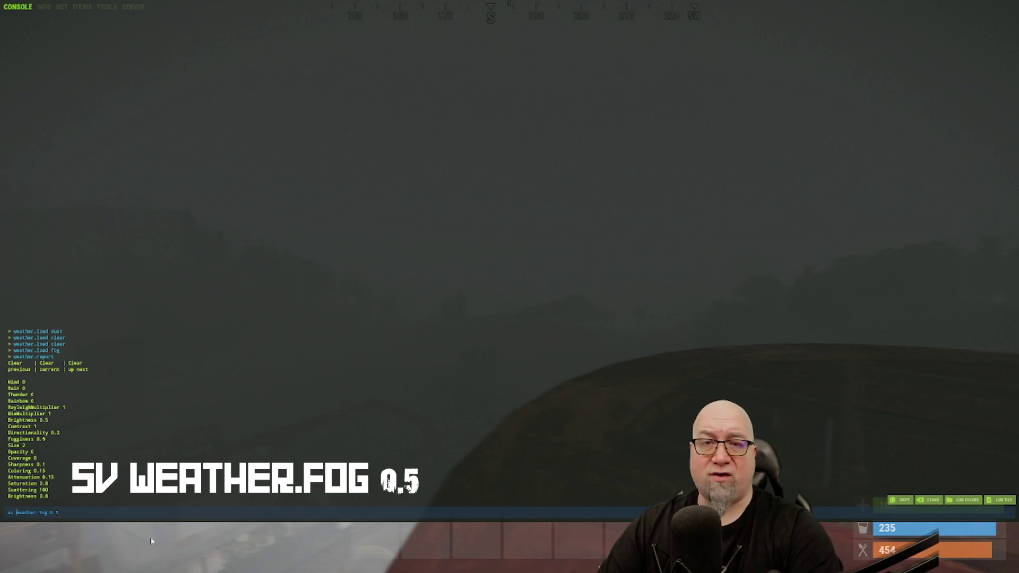
{"action": "key", "text": "Return"}
{"action": "key", "text": "F1"}
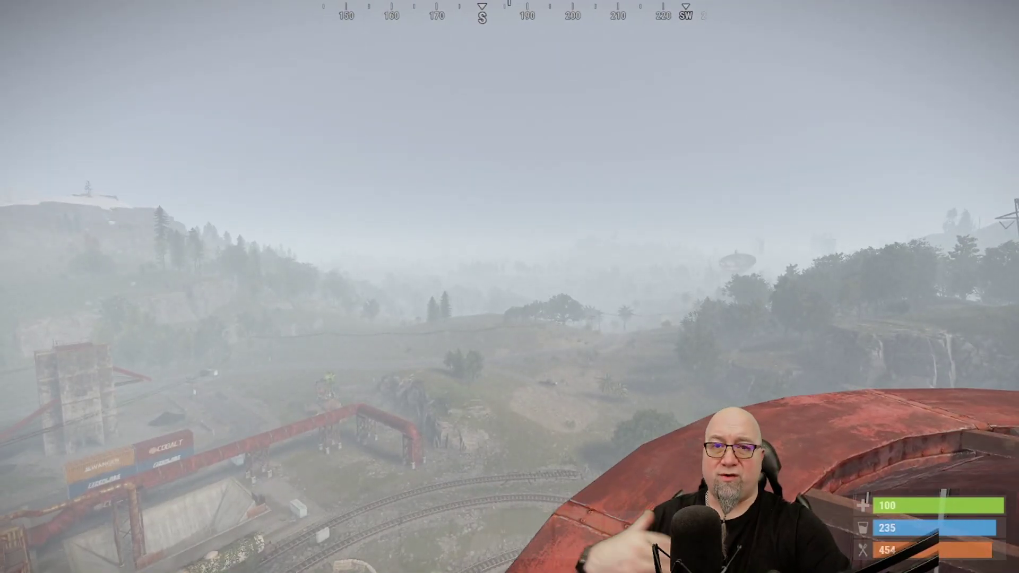
Apply full server fog of 1, then recall the earlier sv weather.fog 0.25 command
{"action": "key", "text": "F1"}
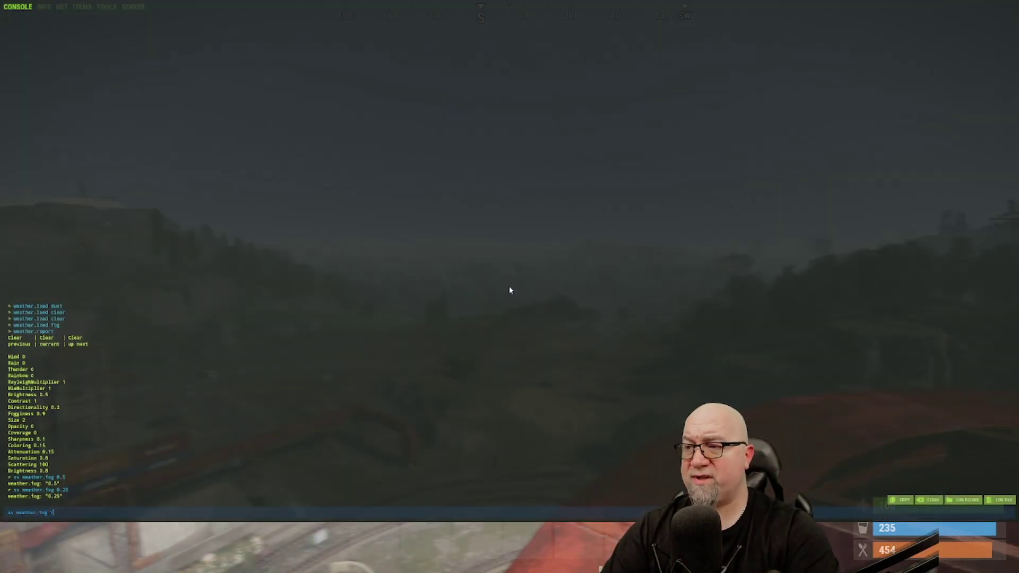
{"action": "type", "text": "1"}
{"action": "key", "text": "Return"}
{"action": "key", "text": "F1"}
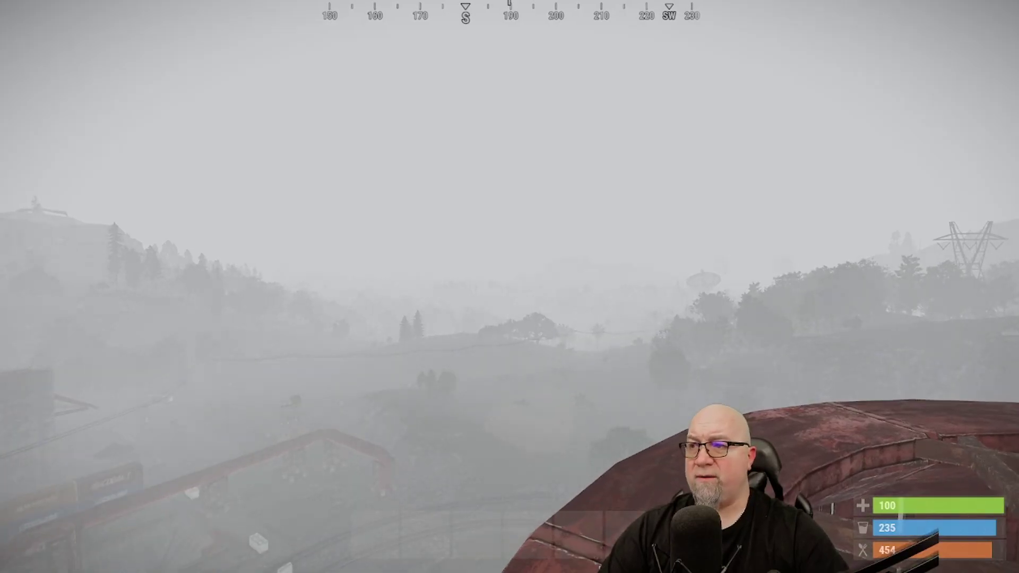
{"action": "key", "text": "F1"}
{"action": "key", "text": "Up"}
{"action": "key", "text": "Up"}
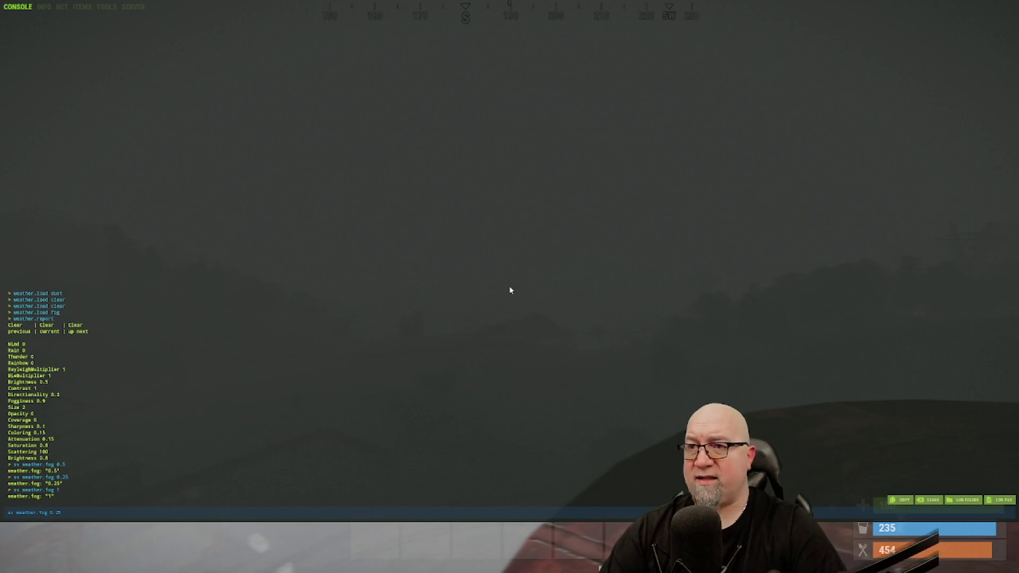